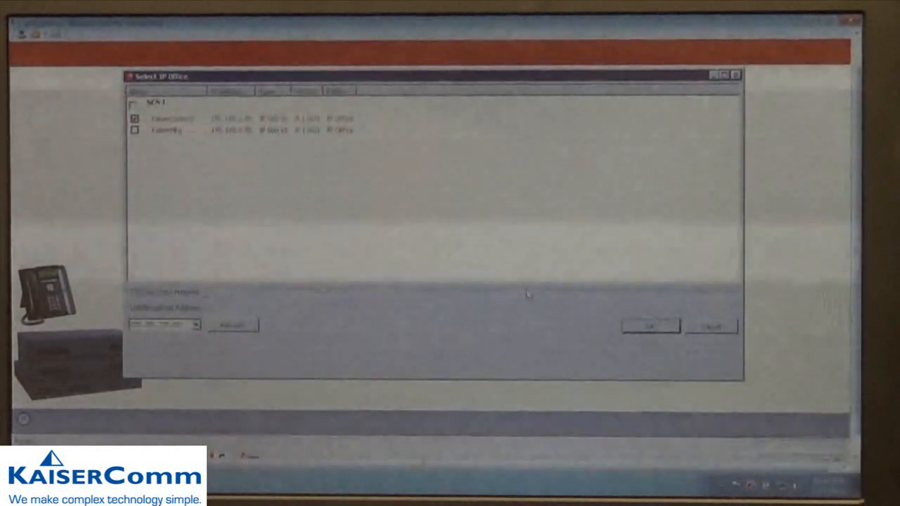
# Connect to the ticked phone system as Administrator and load the KaiserCommV2 configuration.
pyautogui.click(633, 327)
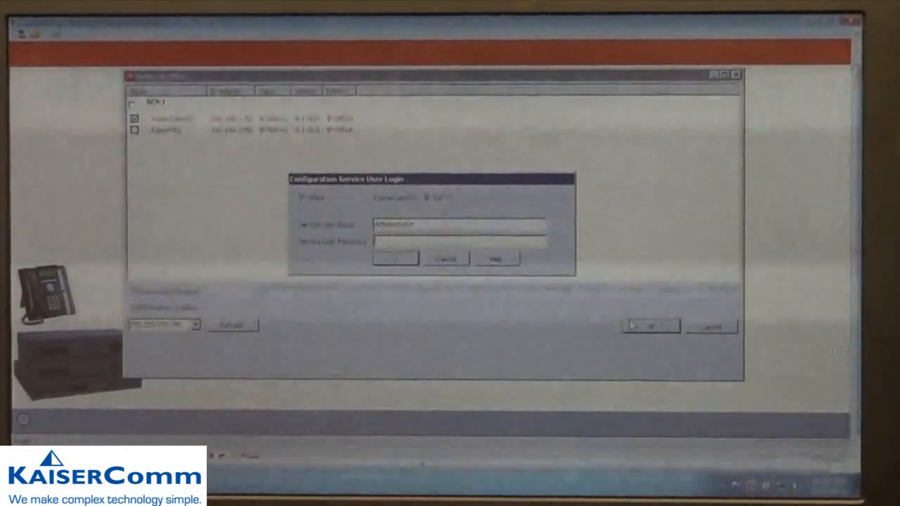
pyautogui.write('Administrator')
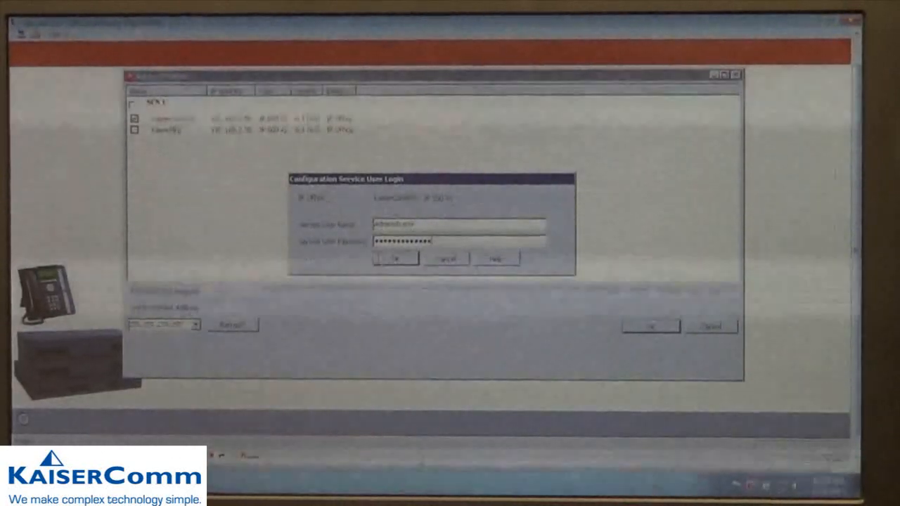
pyautogui.press('Return')
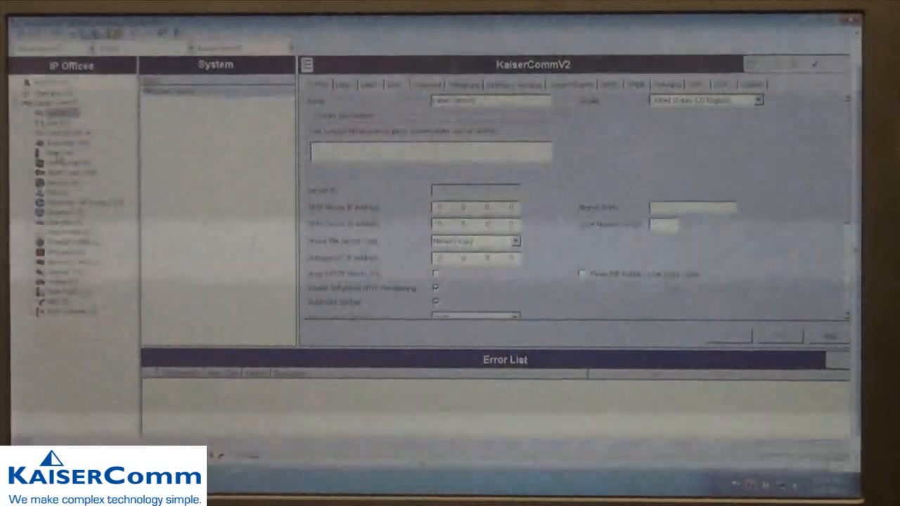
# Show the User list, view an existing user's details, and re-sort the list by column.
pyautogui.click(58, 152)
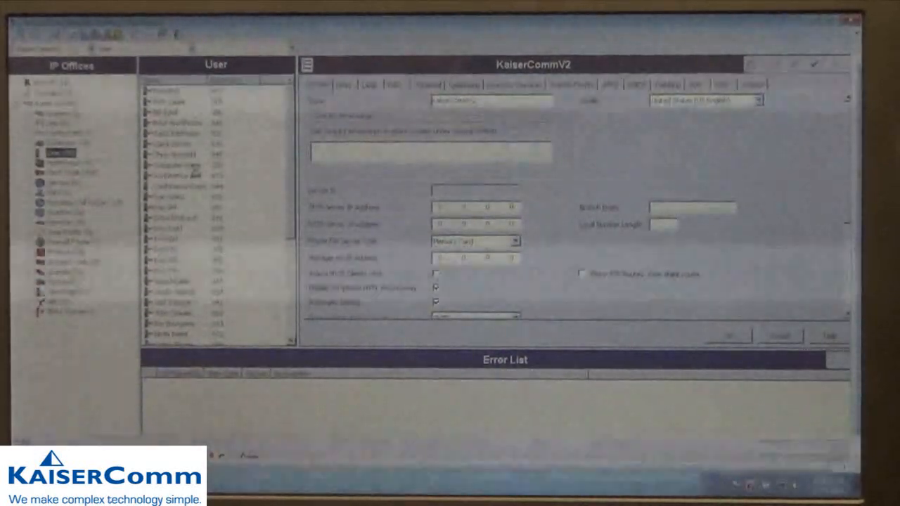
pyautogui.click(184, 155)
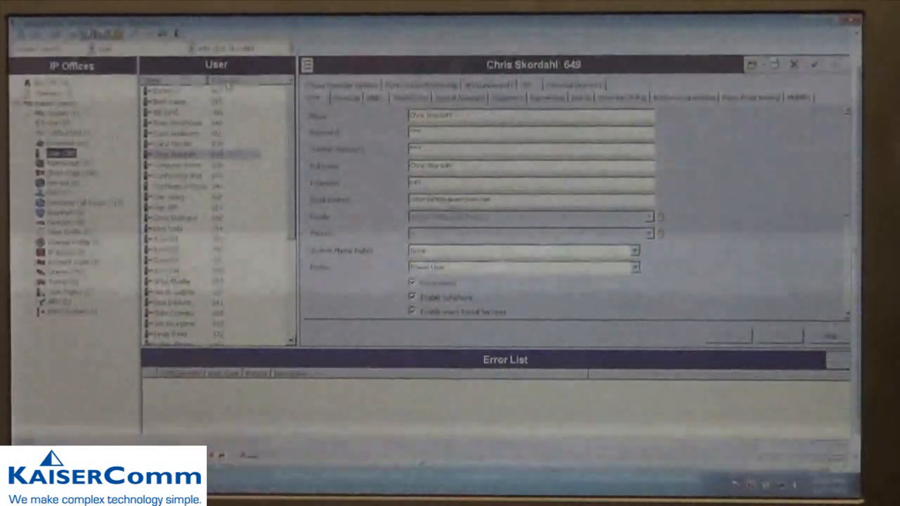
pyautogui.click(228, 85)
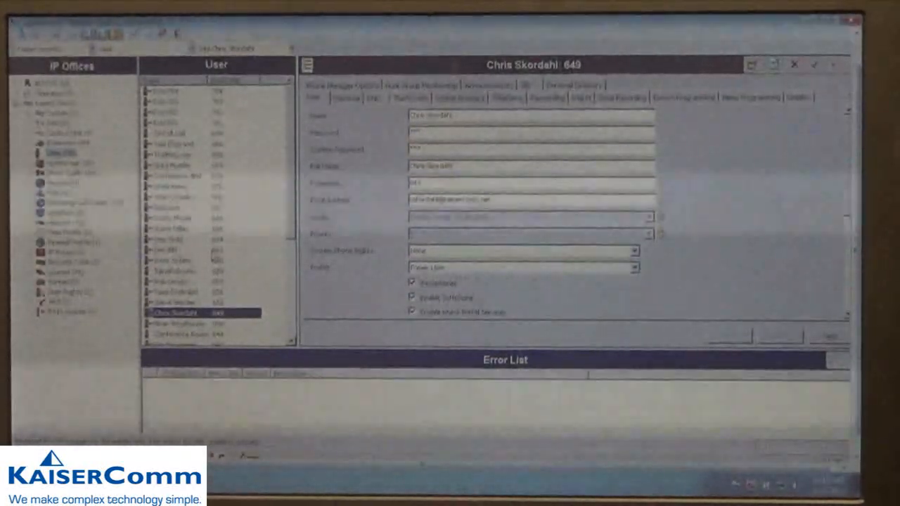
pyautogui.click(217, 251)
pyautogui.rightClick(217, 251)
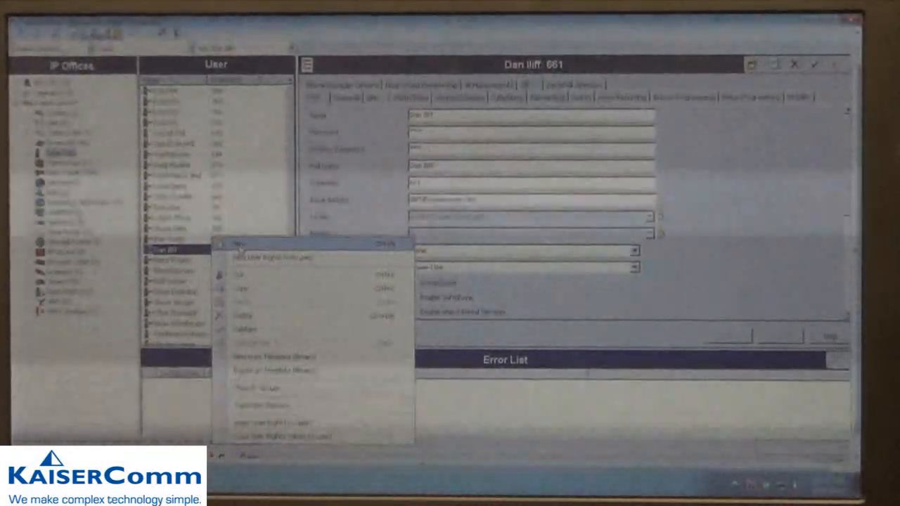
pyautogui.click(239, 245)
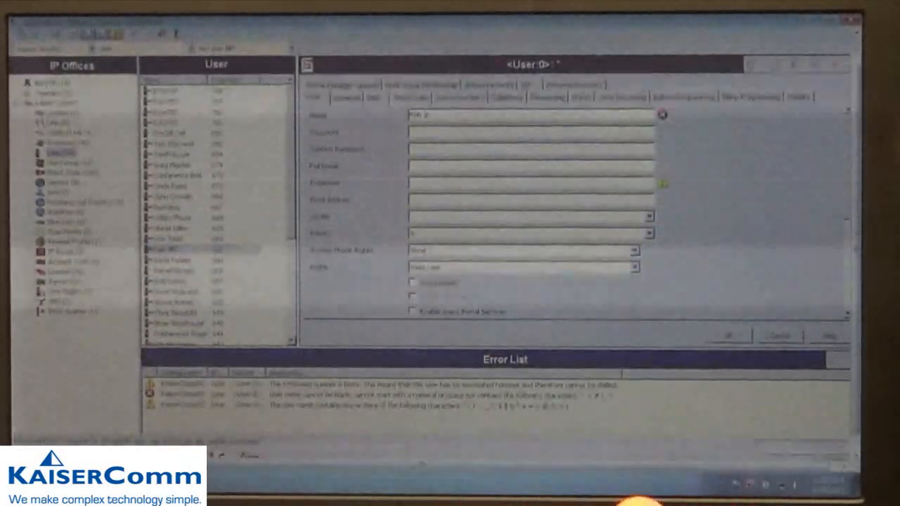
pyautogui.write('a')
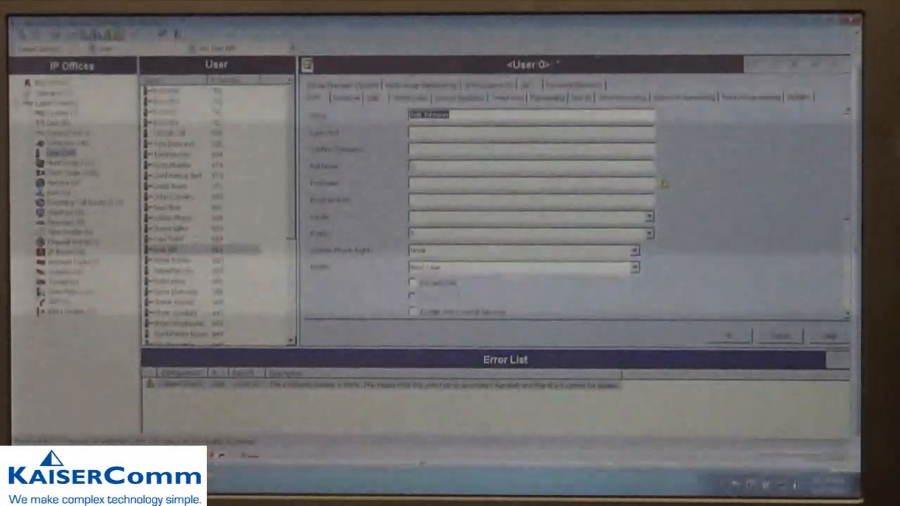
pyautogui.press('Tab')
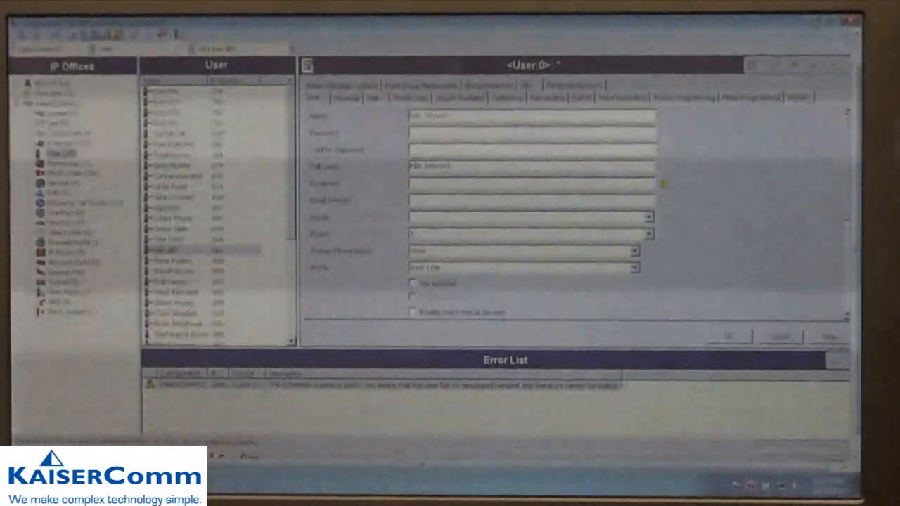
pyautogui.press('Tab')
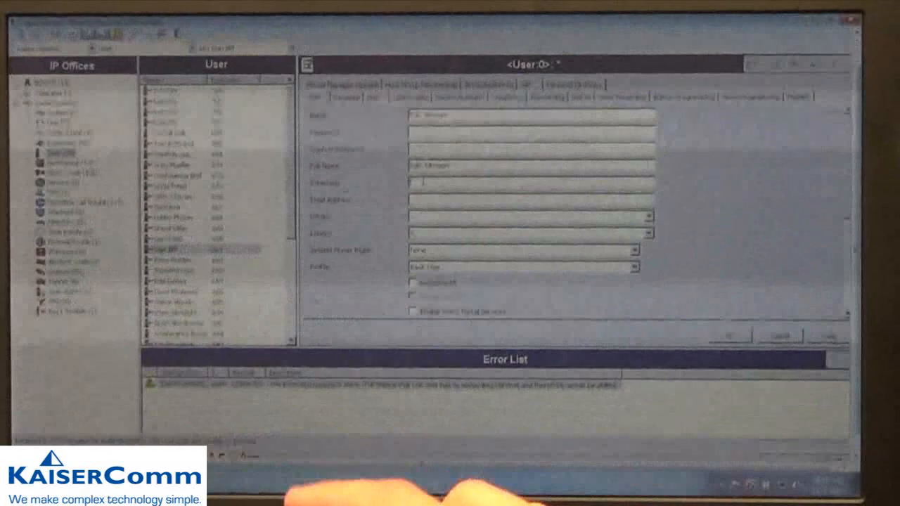
pyautogui.write('603')
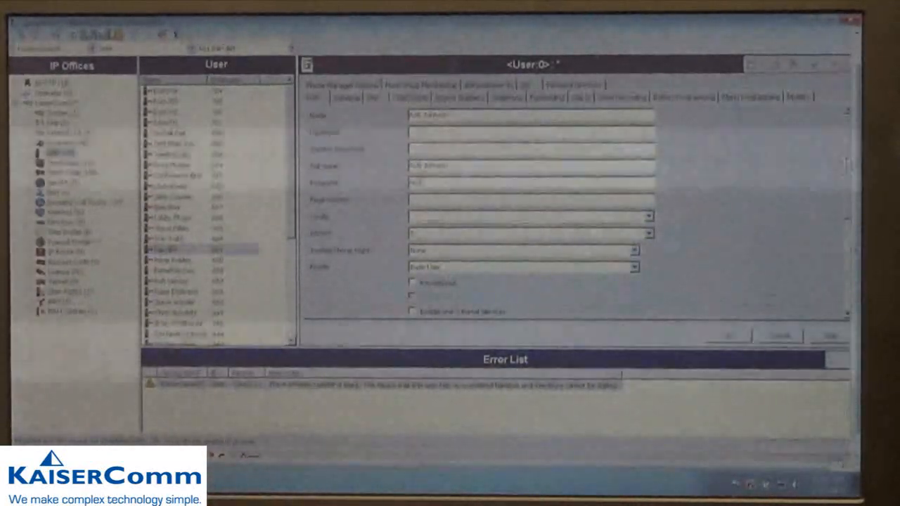
pyautogui.scroll(-3, 528, 211)
pyautogui.scroll(-3, 528, 211)
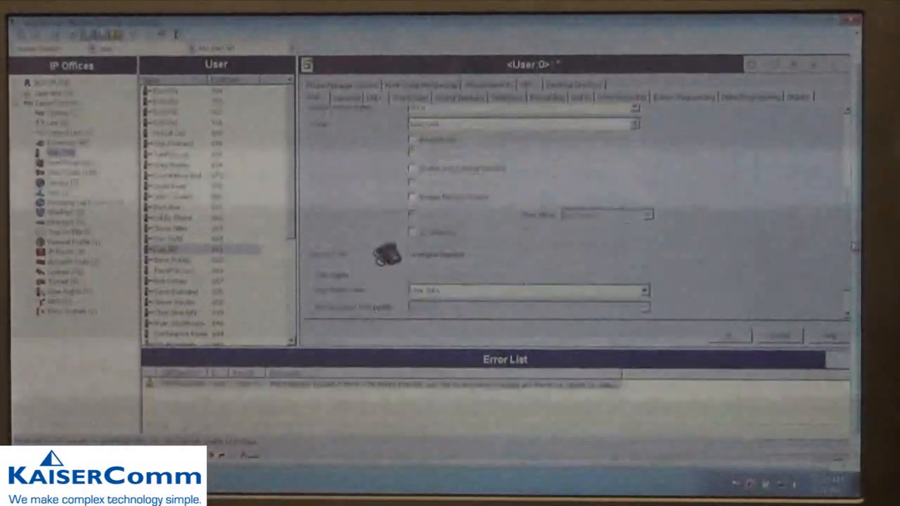
pyautogui.scroll(-1, 528, 211)
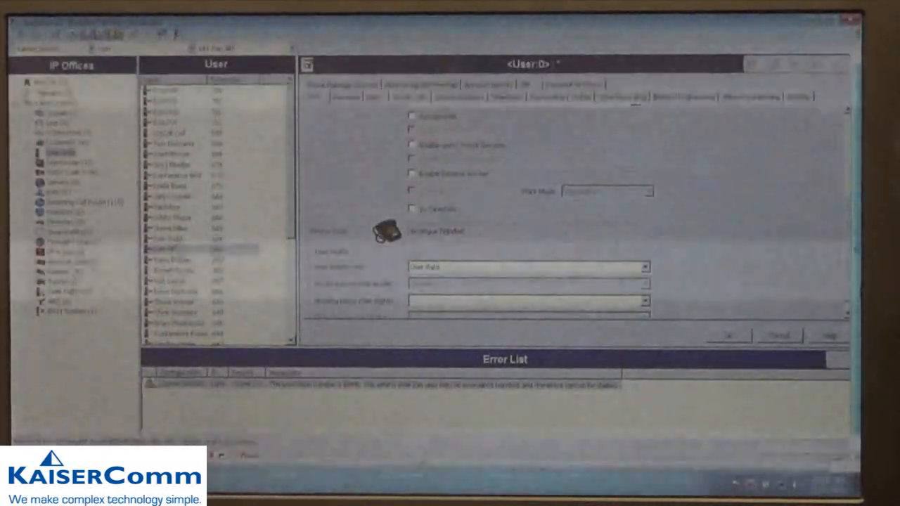
pyautogui.scroll(-1, 527, 211)
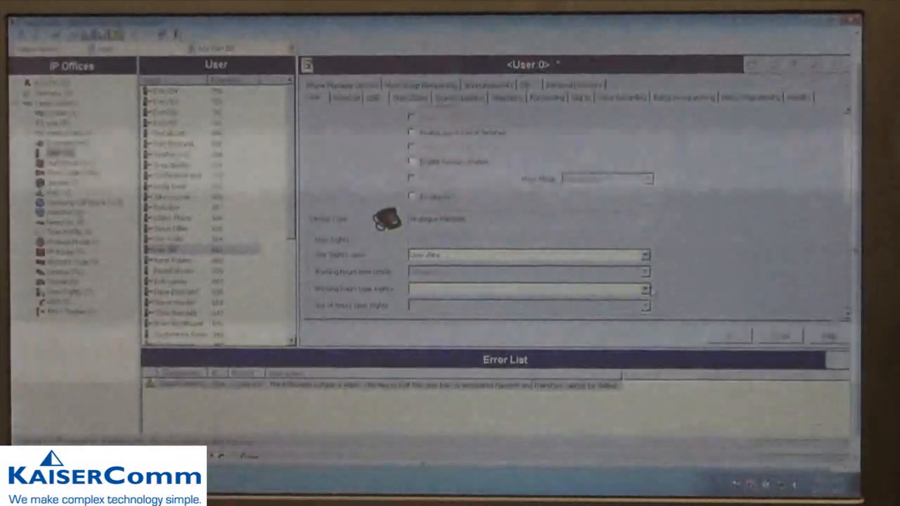
# Assign the default Working Hours User Rights group and create user 662 with an H323 extension.
pyautogui.click(646, 289)
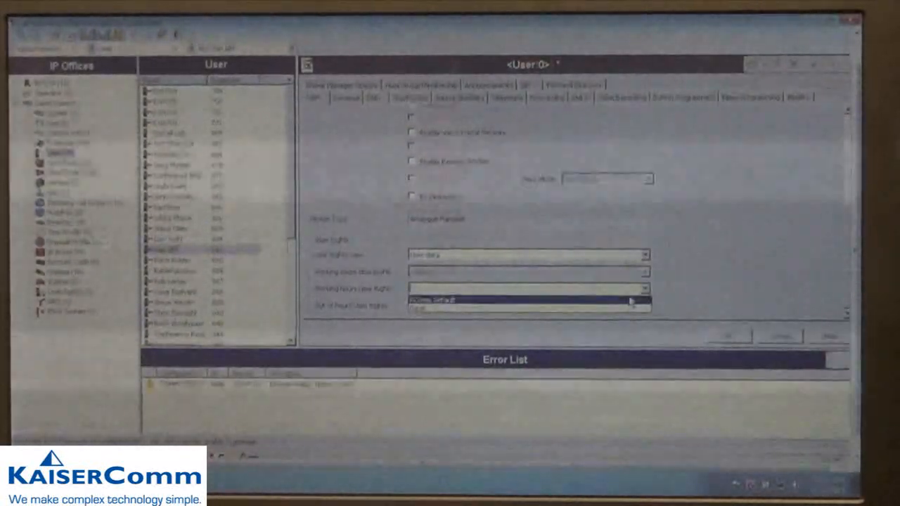
pyautogui.click(629, 301)
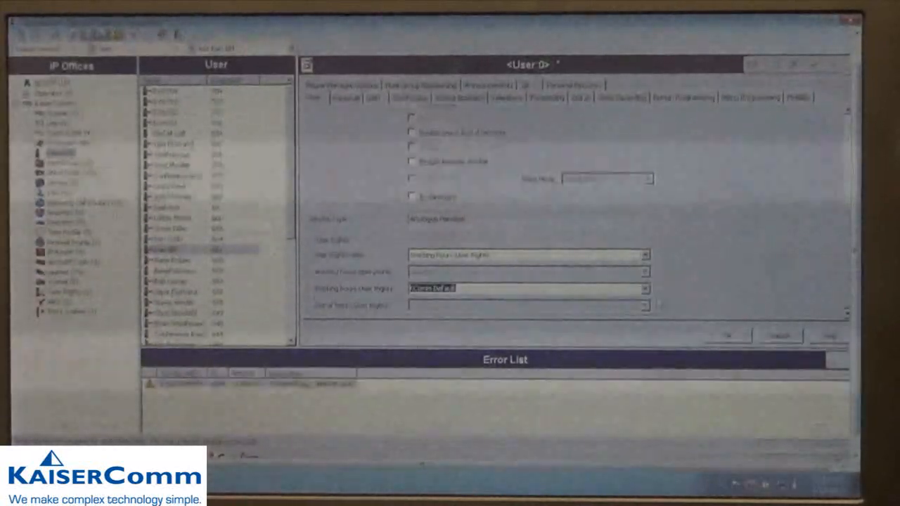
pyautogui.click(728, 338)
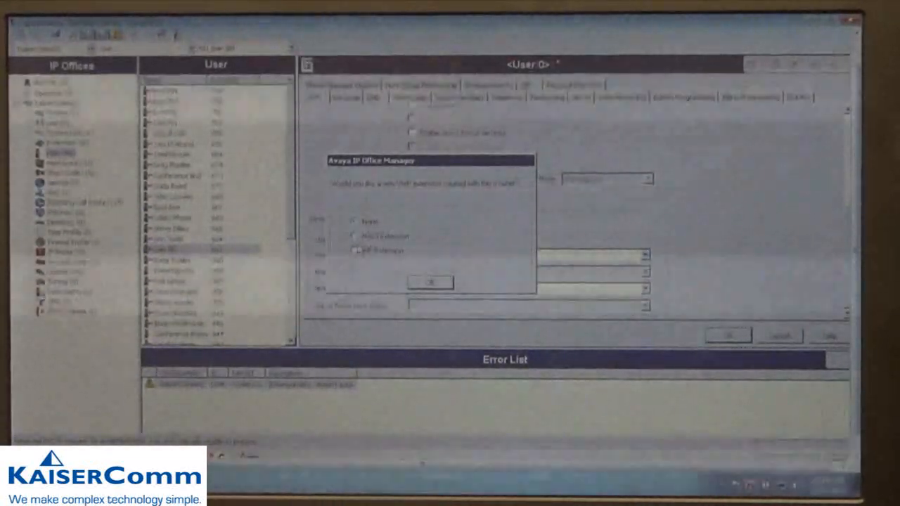
pyautogui.click(358, 250)
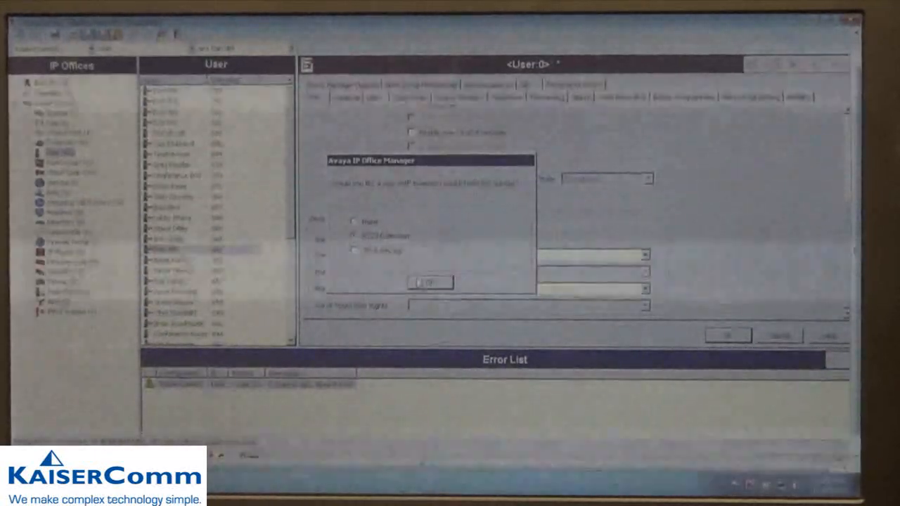
pyautogui.click(429, 283)
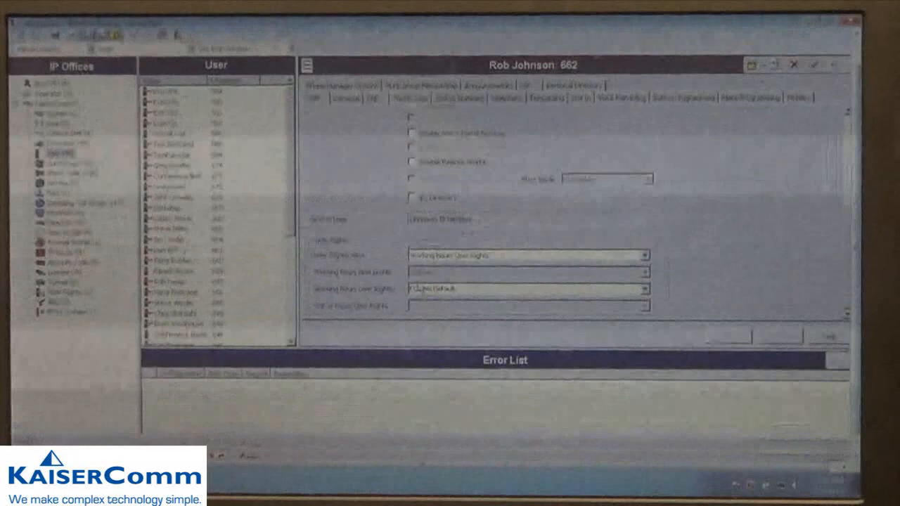
pyautogui.click(344, 98)
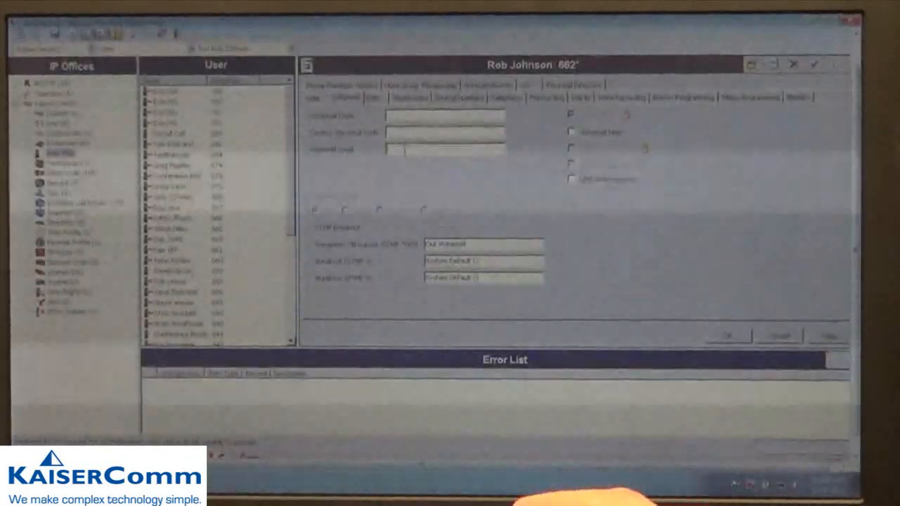
pyautogui.write('1')
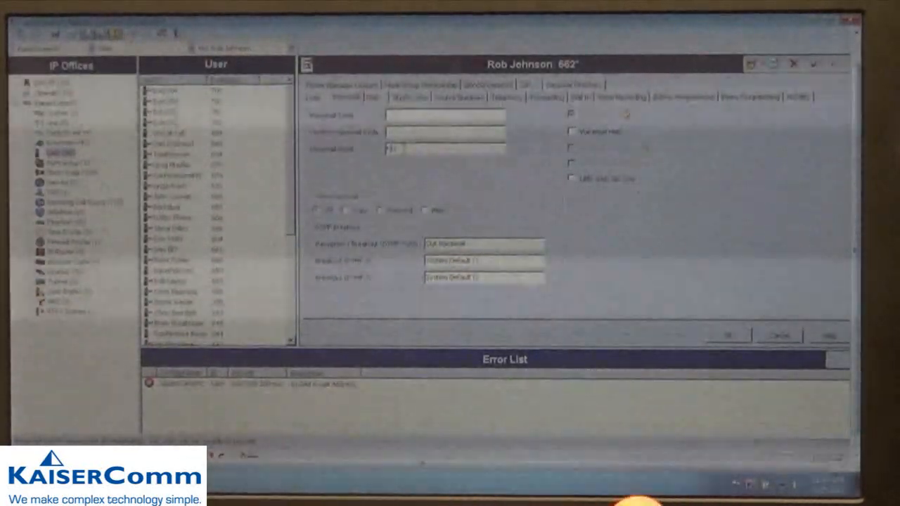
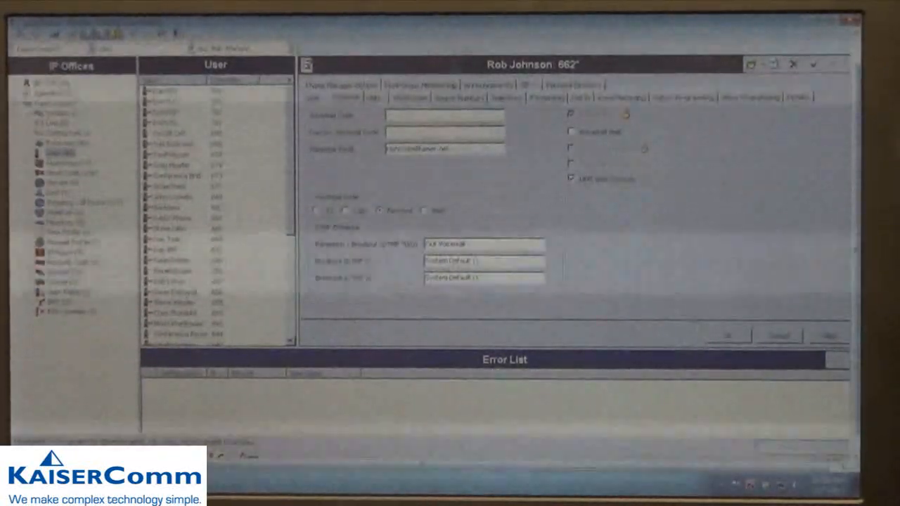
pyautogui.click(204, 249)
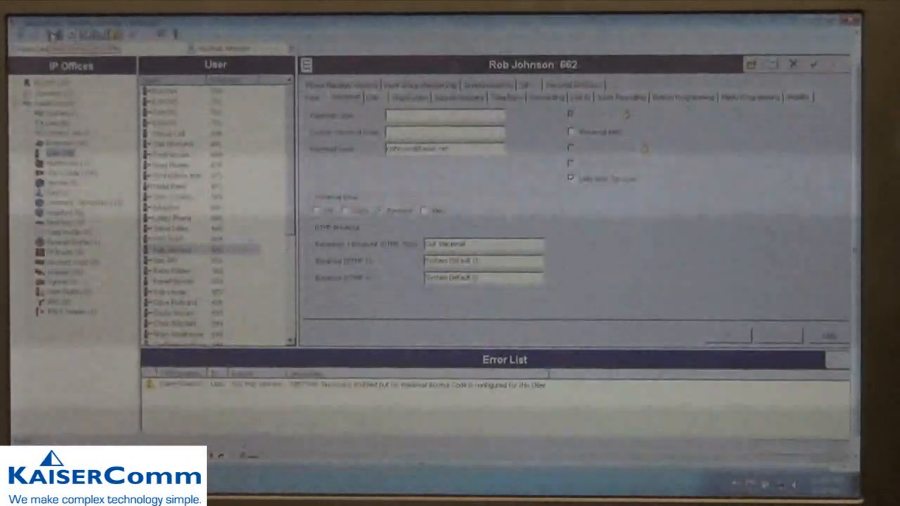
# Save the configuration to the phone system using merge mode.
pyautogui.hotkey('ctrl', 's')
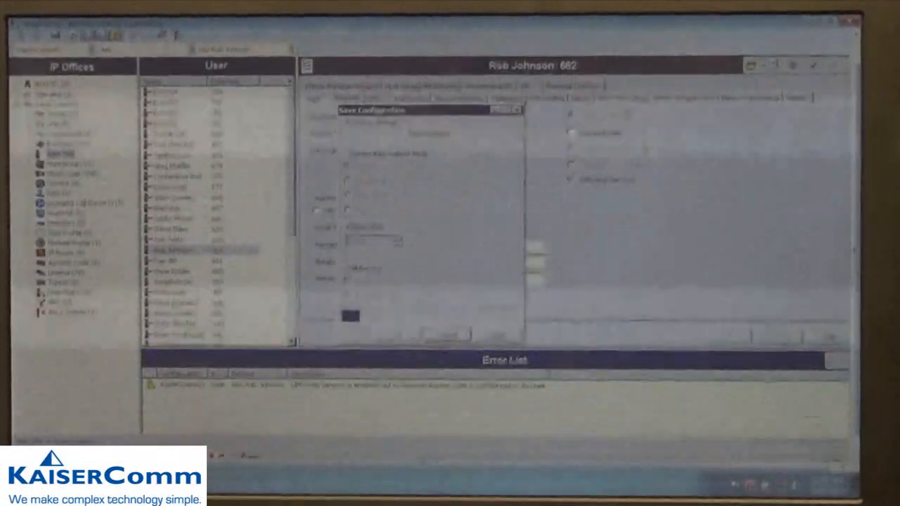
pyautogui.click(408, 337)
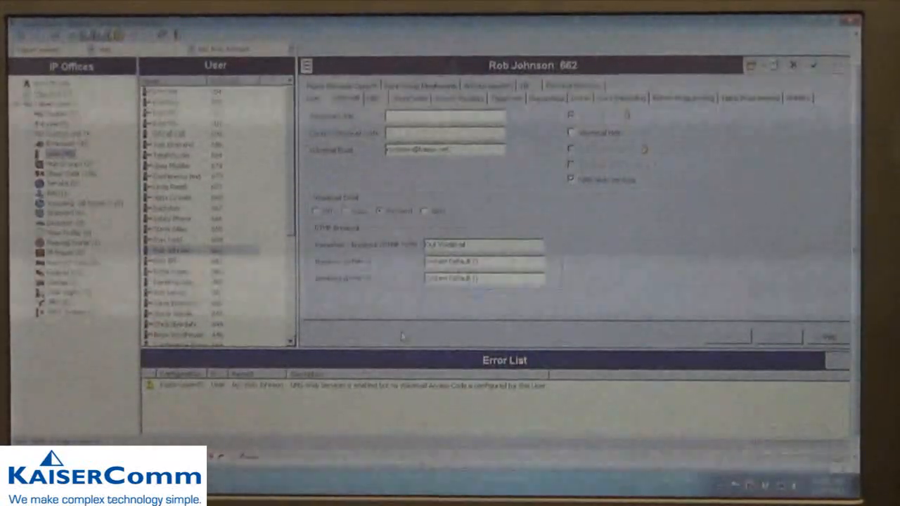